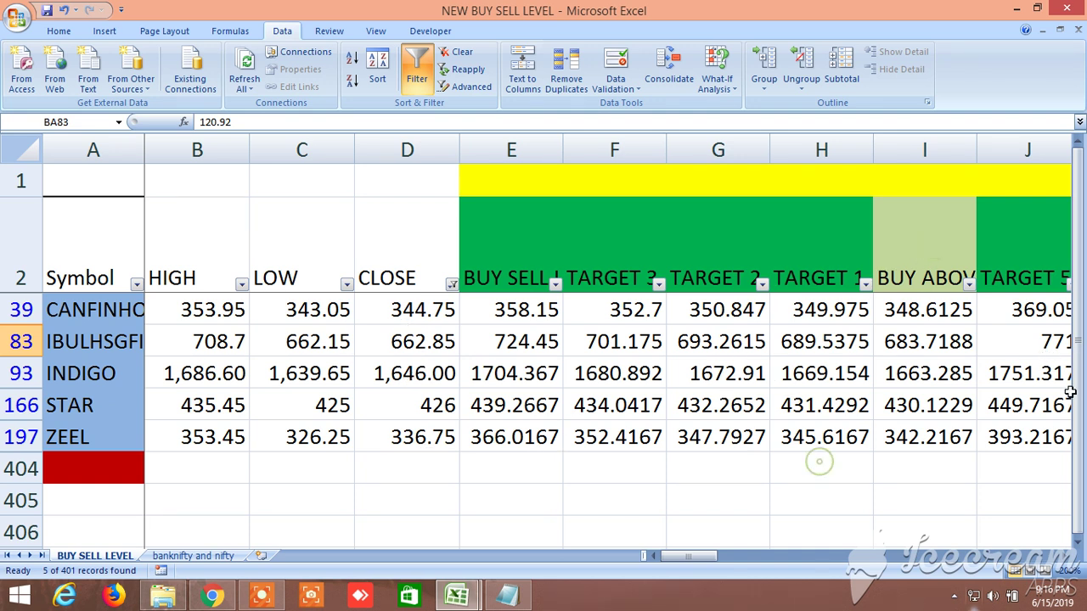
- Examine the green buy-side columns of the filtered stocks, from the BUY SELL LEVELS and TARGET 1 headers through BUY ABOVE to TARGET 5
left_click(951, 247)
left_click(895, 488)
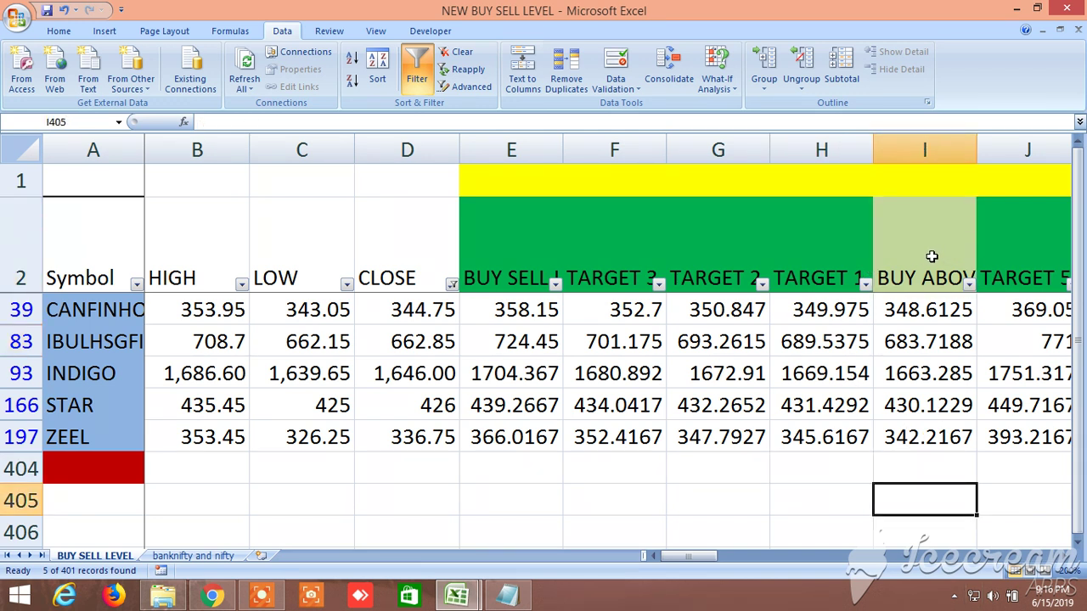
left_click(803, 254)
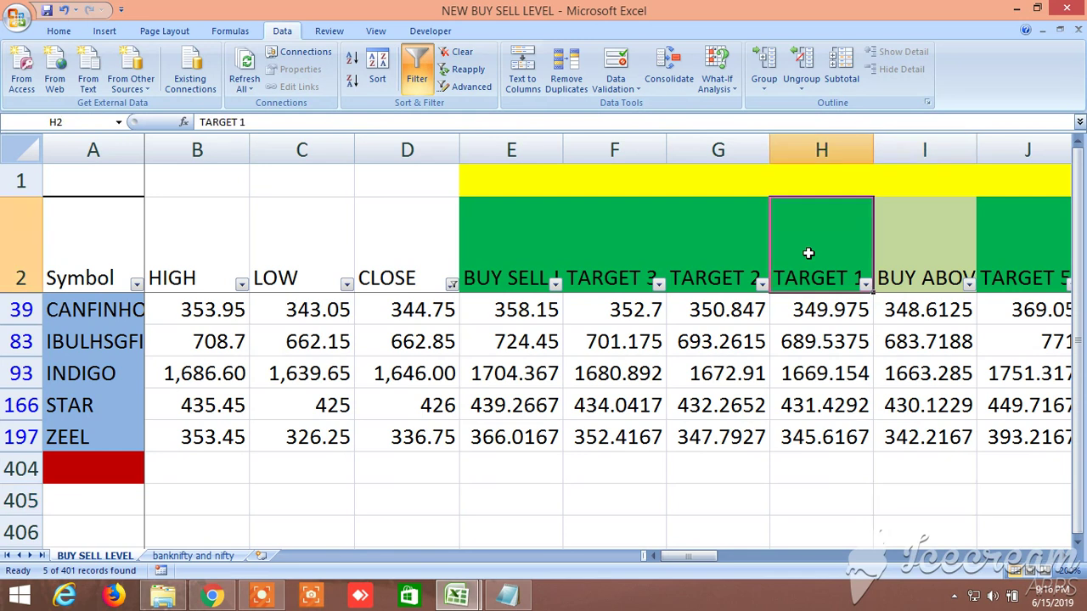
left_click(510, 244)
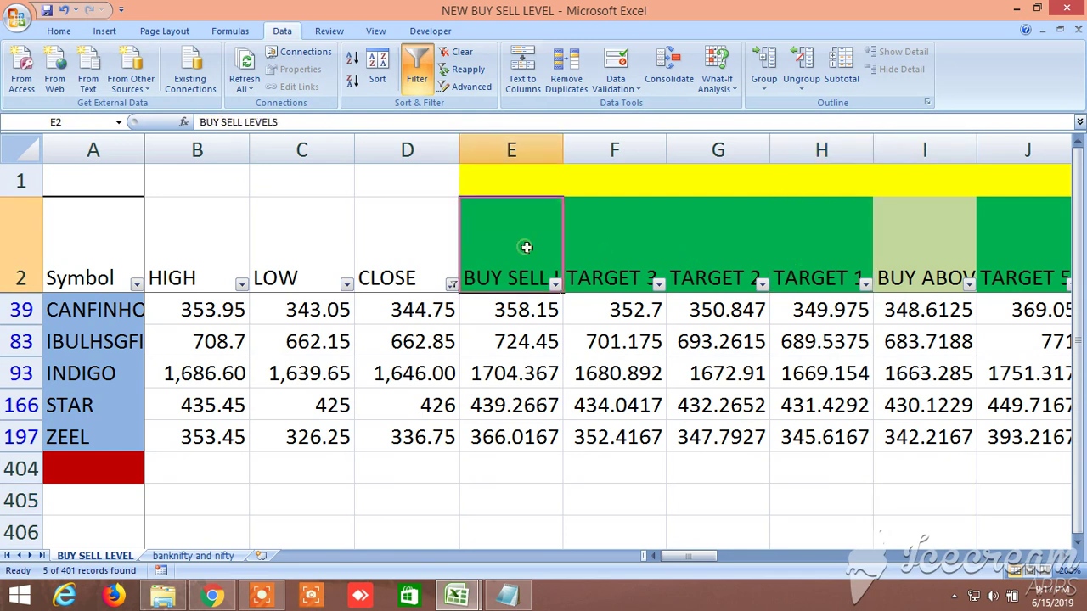
left_click(1064, 557)
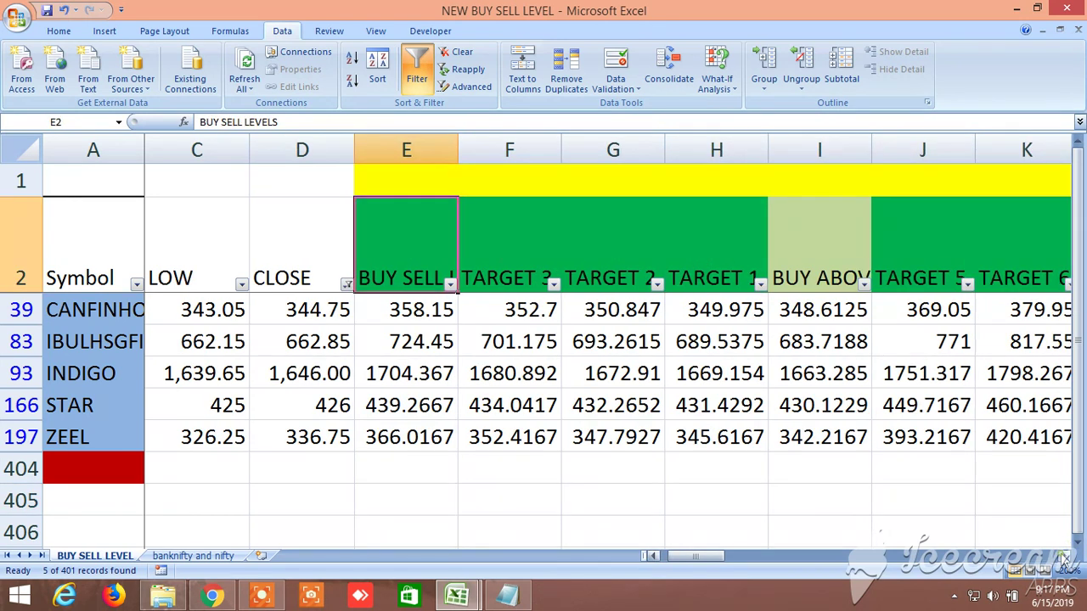
left_click(1064, 557)
left_click(1064, 557)
left_click(732, 273)
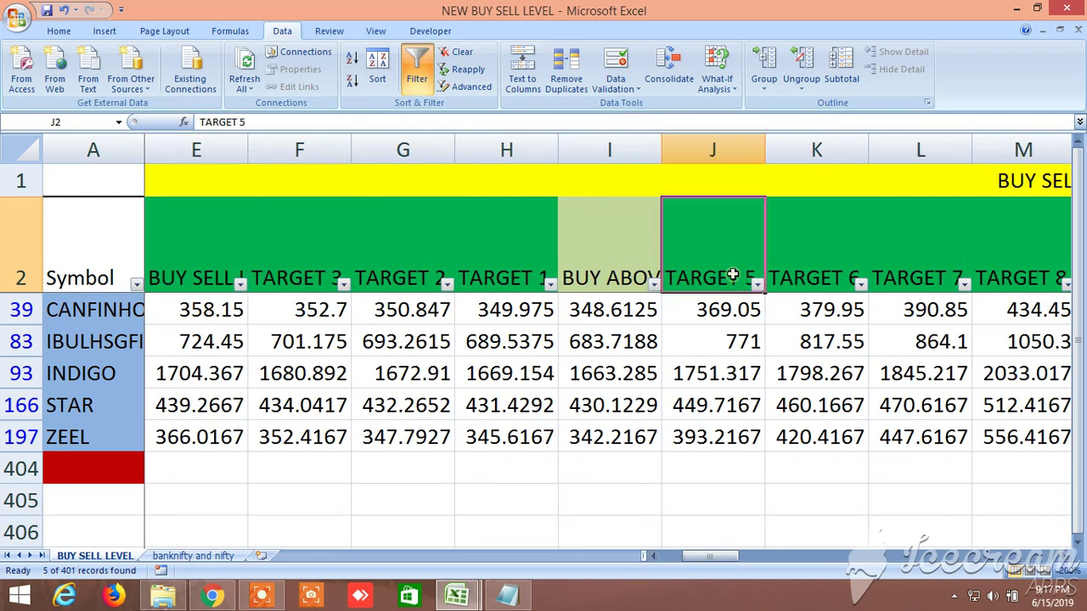
- Examine the red sell-side columns of the filtered stocks, checking the SELL BELOW, TARGET 1 and TARGET 4 headers
left_click(1064, 557)
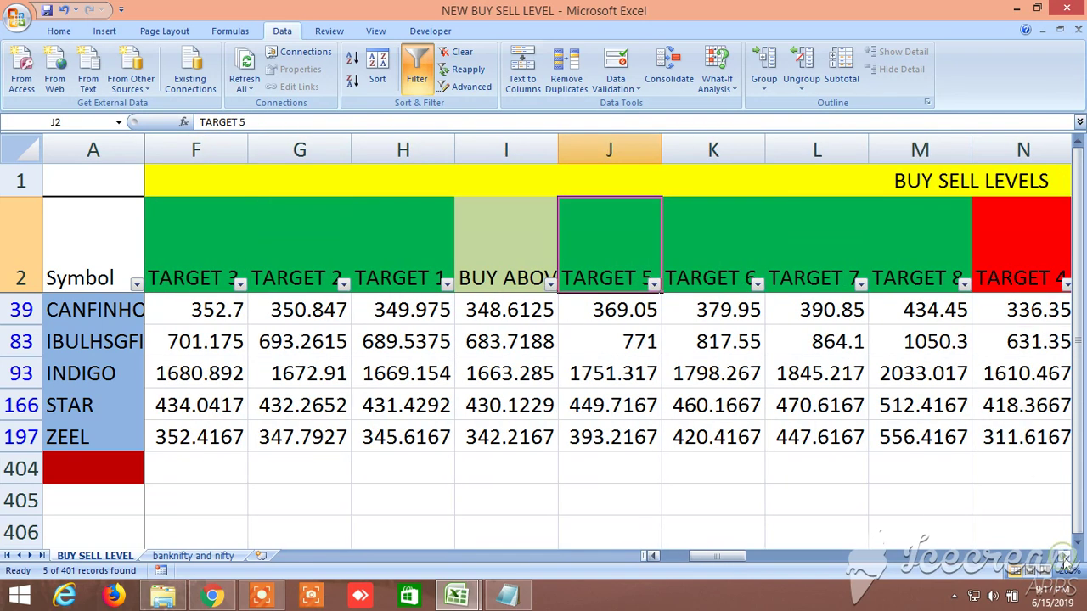
left_click(1064, 557)
left_click(1064, 557)
left_click(1064, 558)
left_click(1065, 557)
left_click(1064, 557)
left_click(1064, 557)
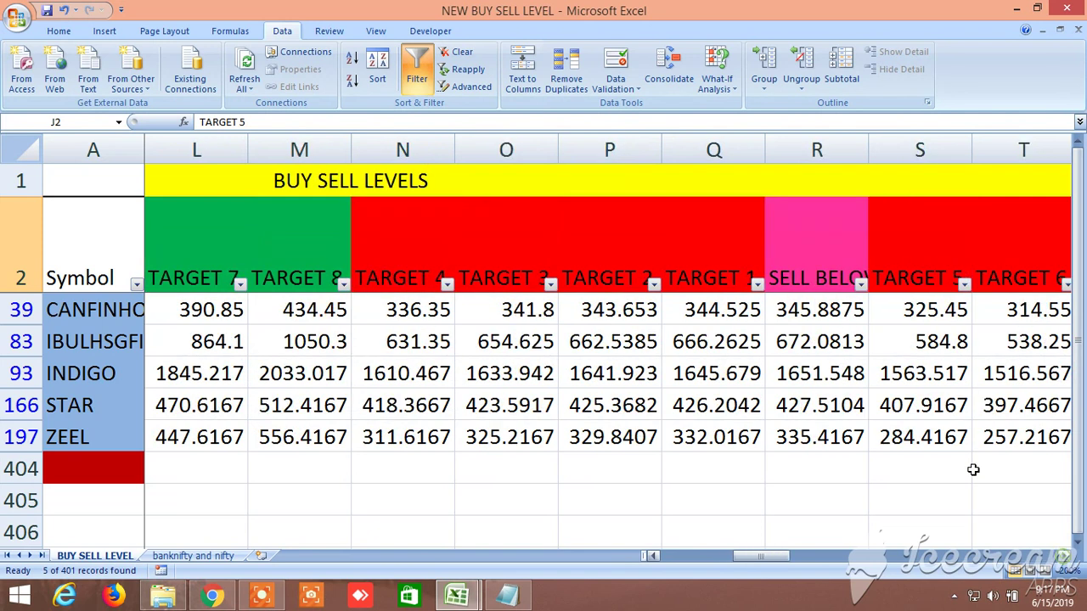
left_click(822, 234)
left_click(735, 260)
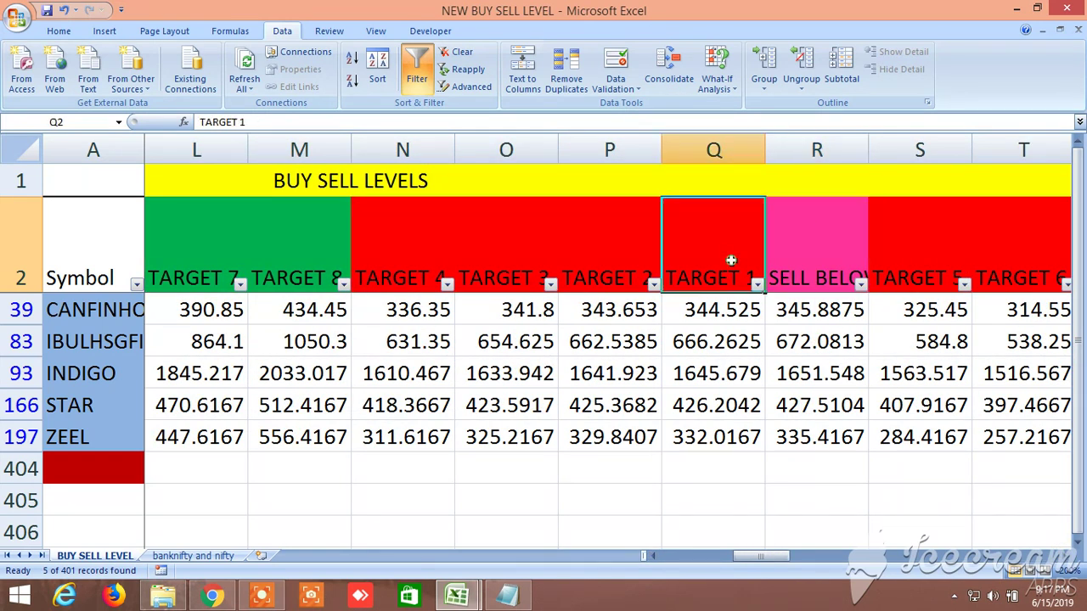
left_click(393, 248)
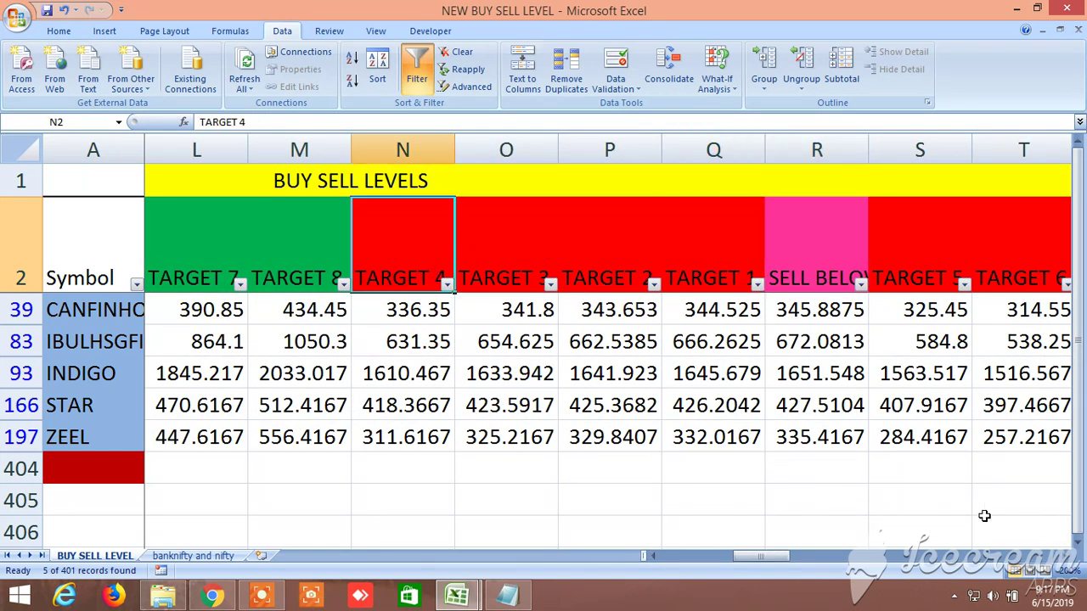
- Review the LTP condition columns and the ALTERNATIVE BUY SELL LEVELS section for the filtered stocks, and return to the HIGH column
left_click(1065, 557)
left_click(1064, 558)
left_click(1064, 558)
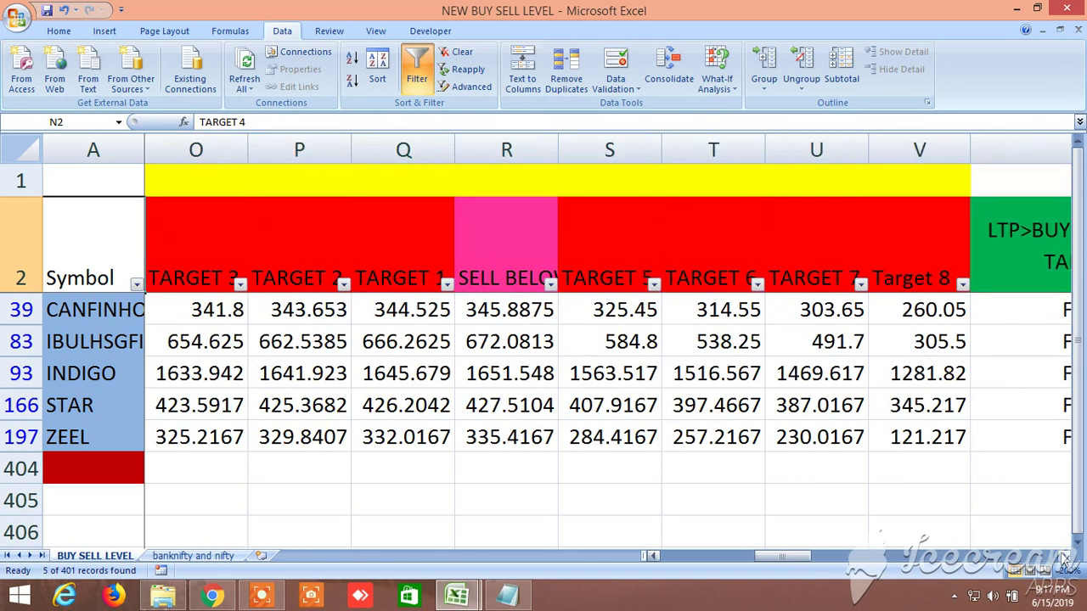
left_click_drag(1064, 557, 1064, 557)
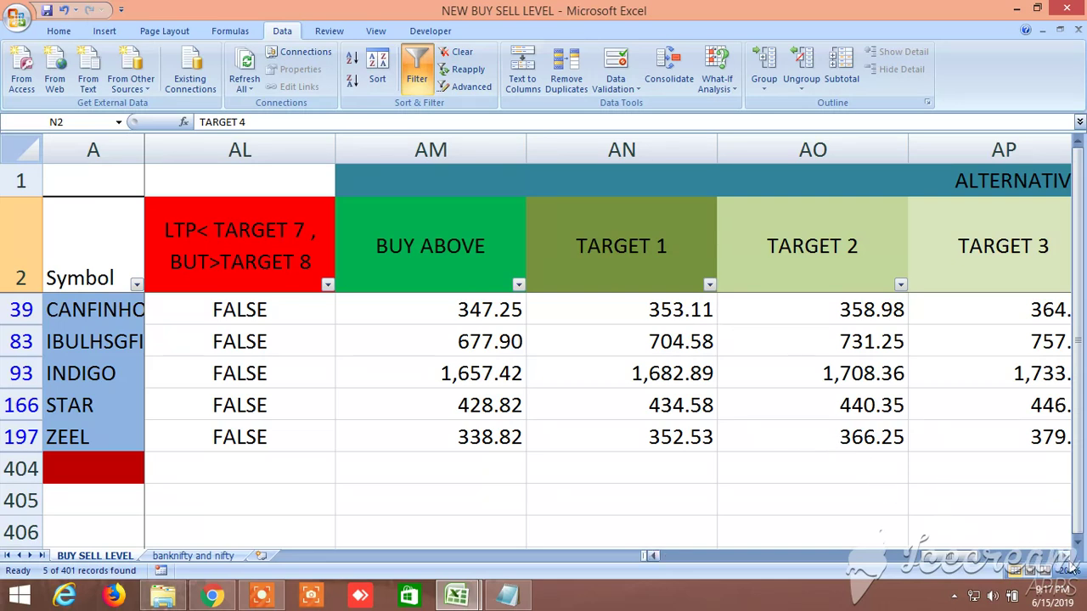
scroll(1068, 565, "right", 5)
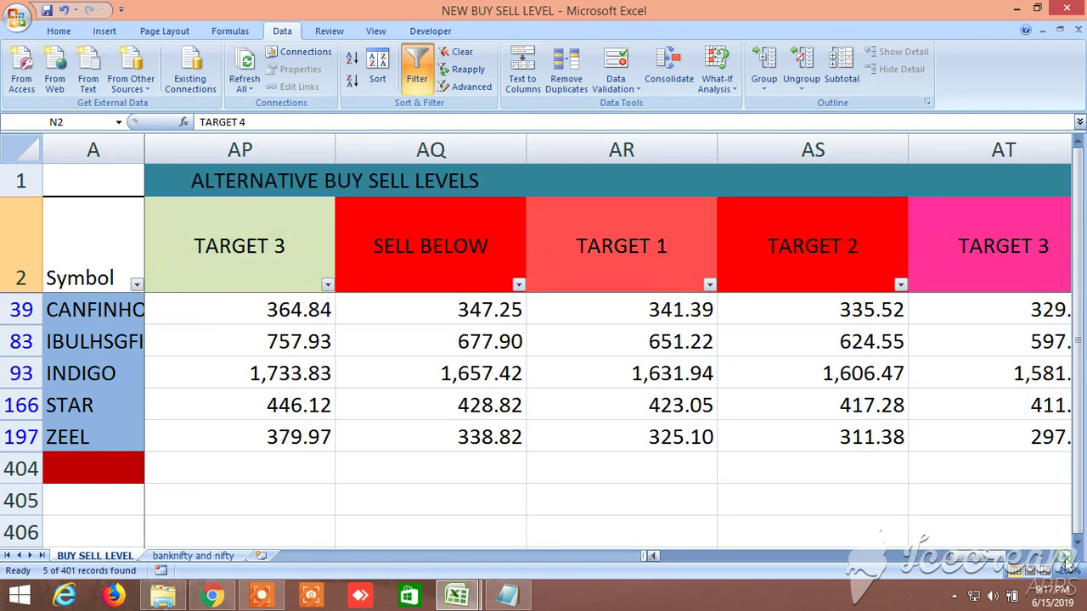
left_click_drag(983, 556, 660, 555)
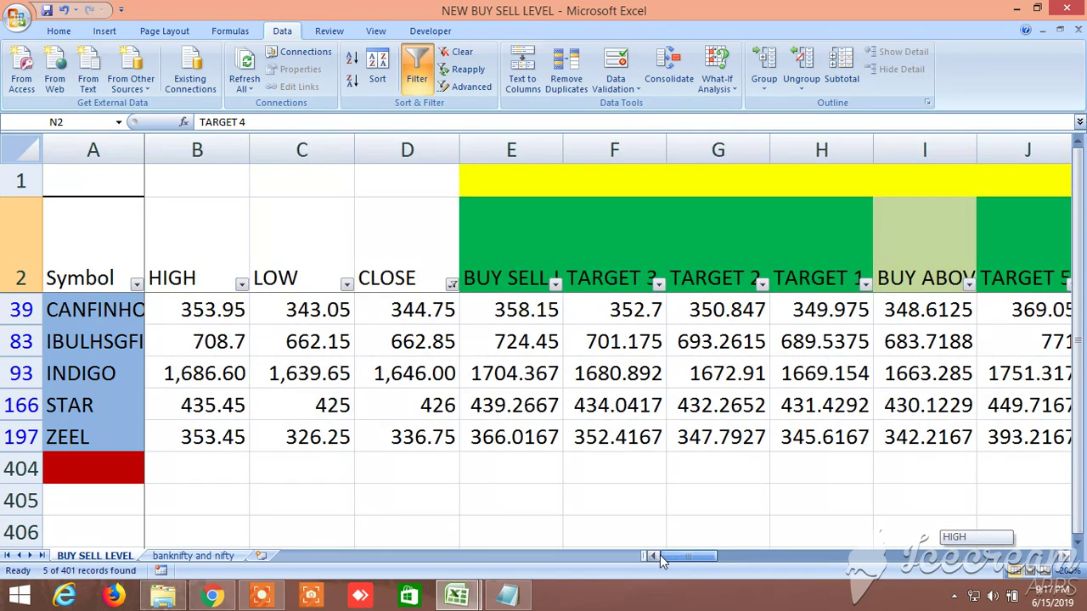
- Remove the filter from the table and bring the BANKNIFTY and NIFTY rows 207 and 208 into view
left_click(416, 76)
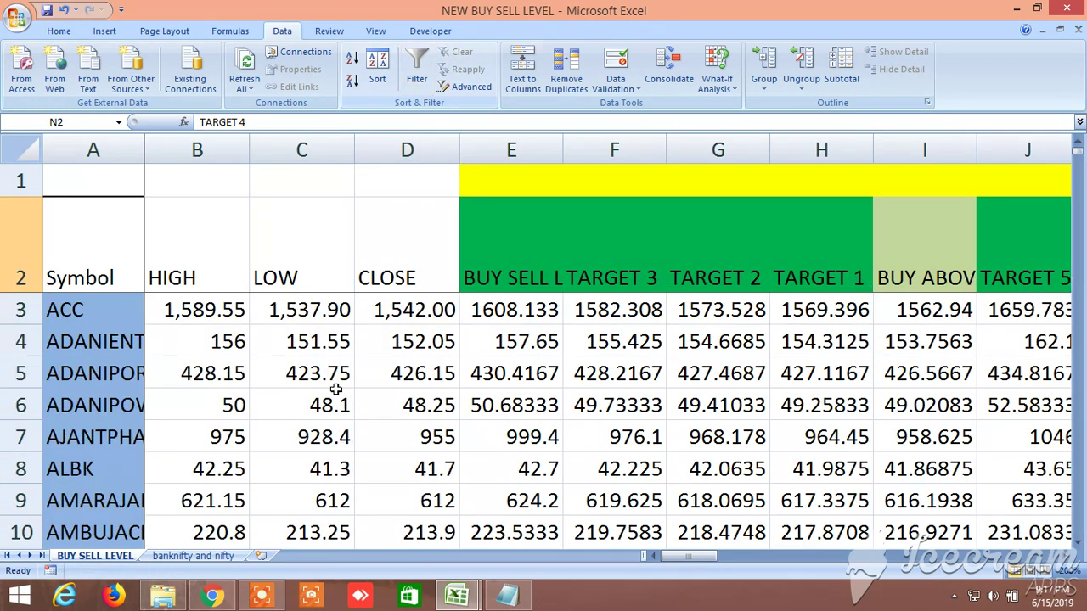
scroll(333, 393, "down", 6)
scroll(333, 392, "down", 20)
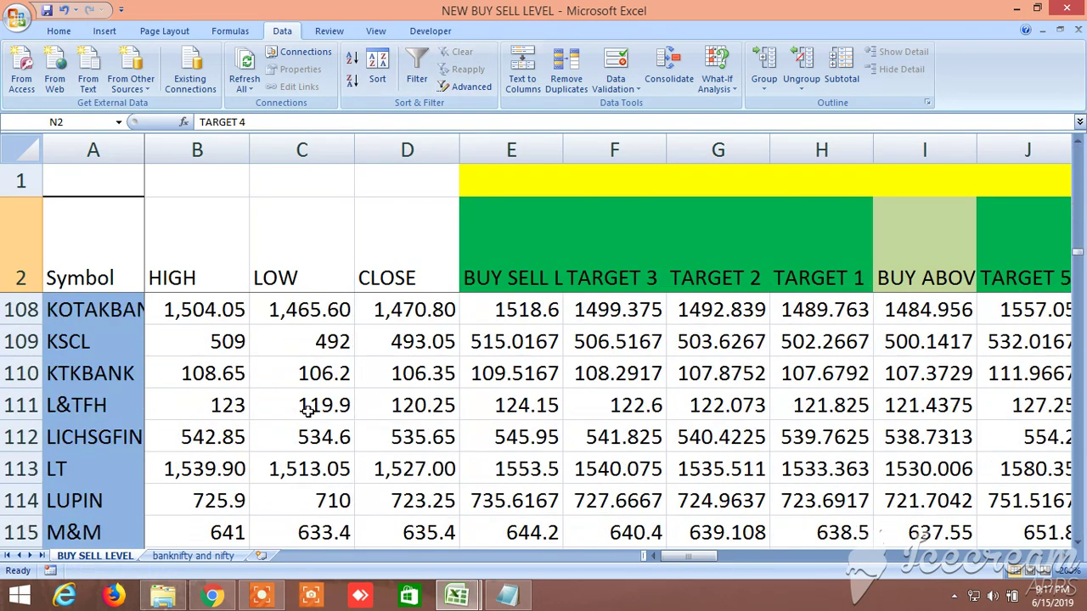
scroll(308, 409, "down", 20)
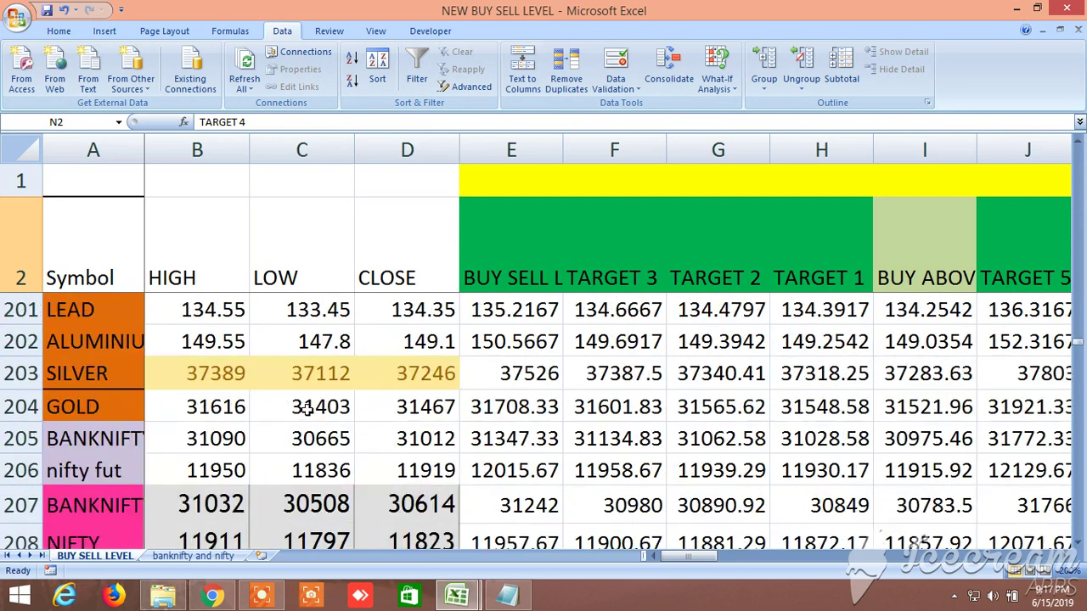
scroll(308, 409, "up", 2)
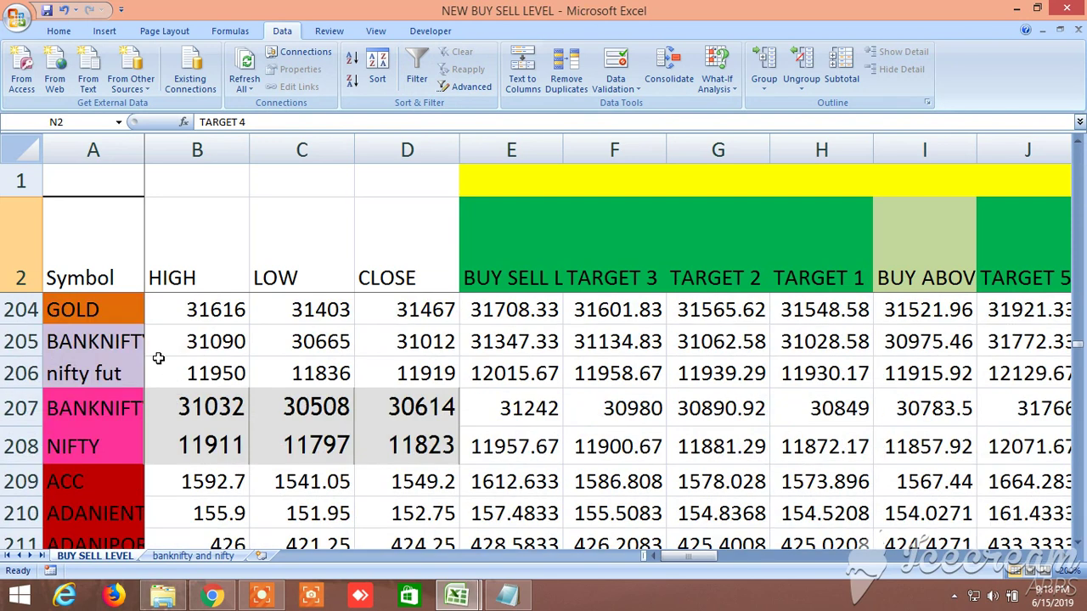
scroll(158, 358, "down", 1)
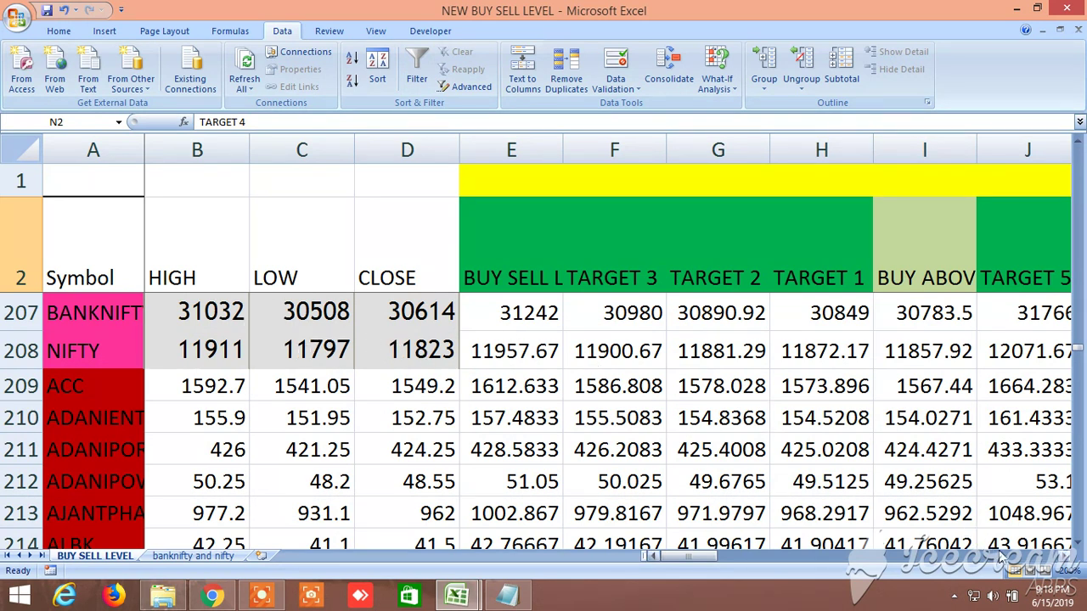
- Examine the buy-side levels of the BANKNIFTY and NIFTY rows, from BUY ABOVE through TARGET 8
left_click(1068, 557)
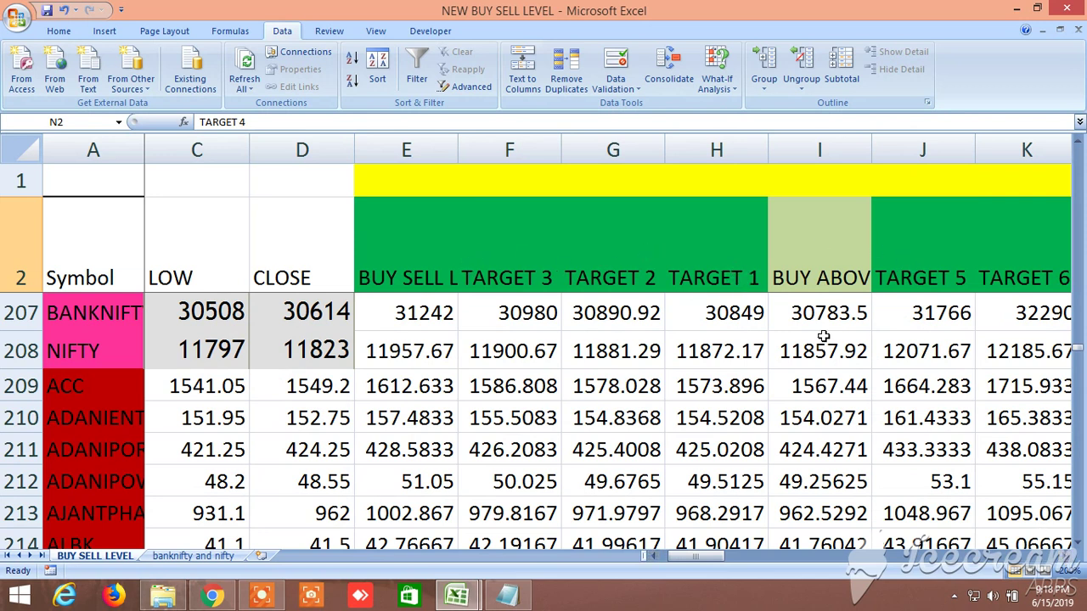
left_click(1065, 559)
left_click(1065, 559)
left_click(1065, 559)
left_click(1065, 559)
left_click(1065, 559)
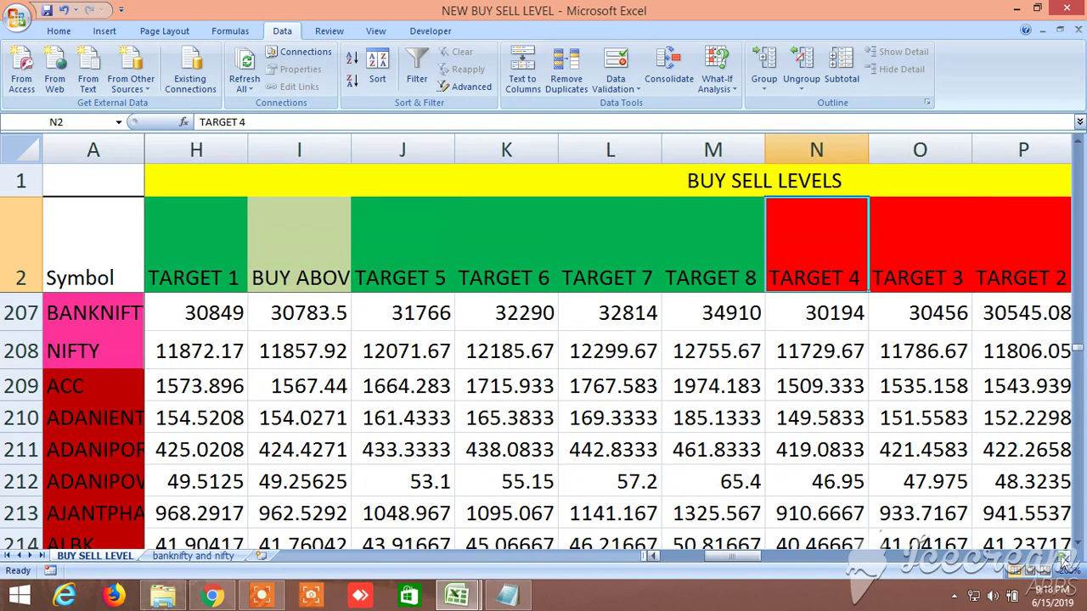
- Examine the sell-side levels of the BANKNIFTY and NIFTY rows, checking the SELL BELOW, TARGET 1, TARGET 4 and TARGET 5 headers
left_click(1066, 559)
left_click(1065, 559)
left_click(1065, 559)
left_click(1065, 559)
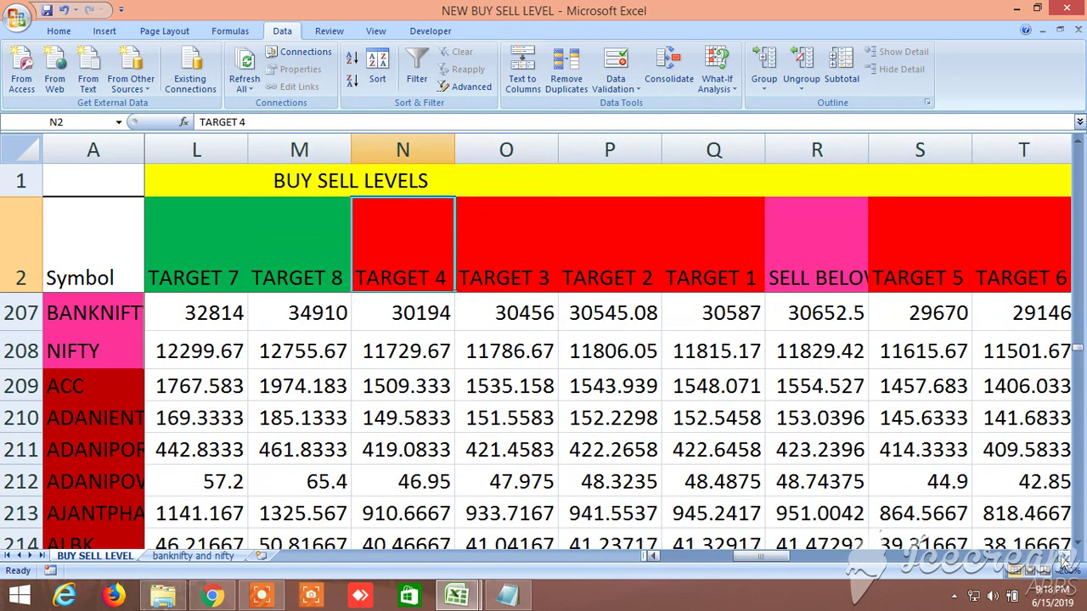
left_click(1065, 559)
left_click(716, 247)
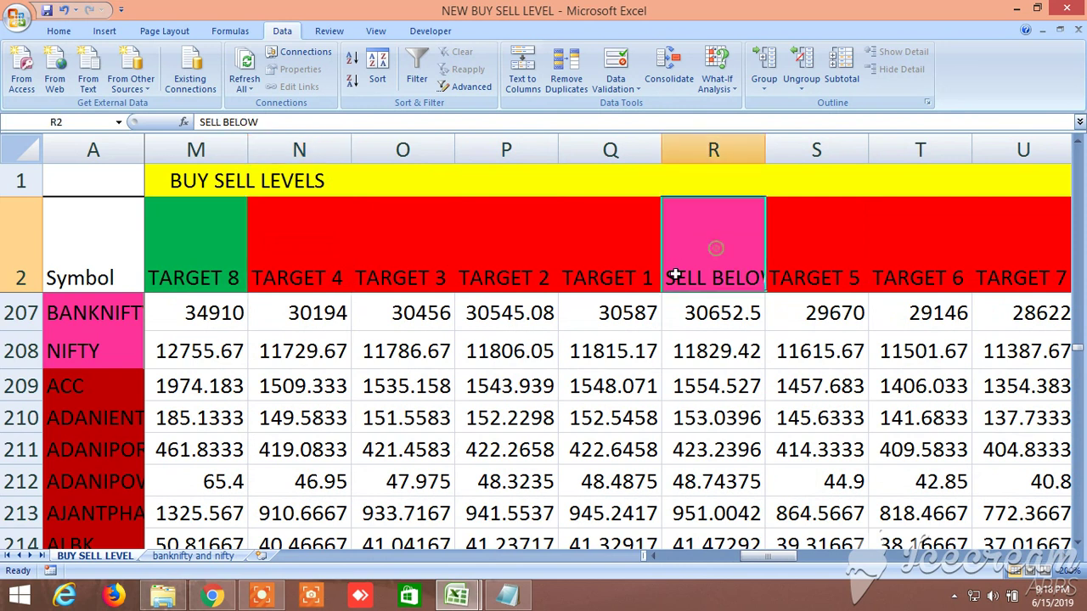
left_click(615, 258)
left_click(303, 252)
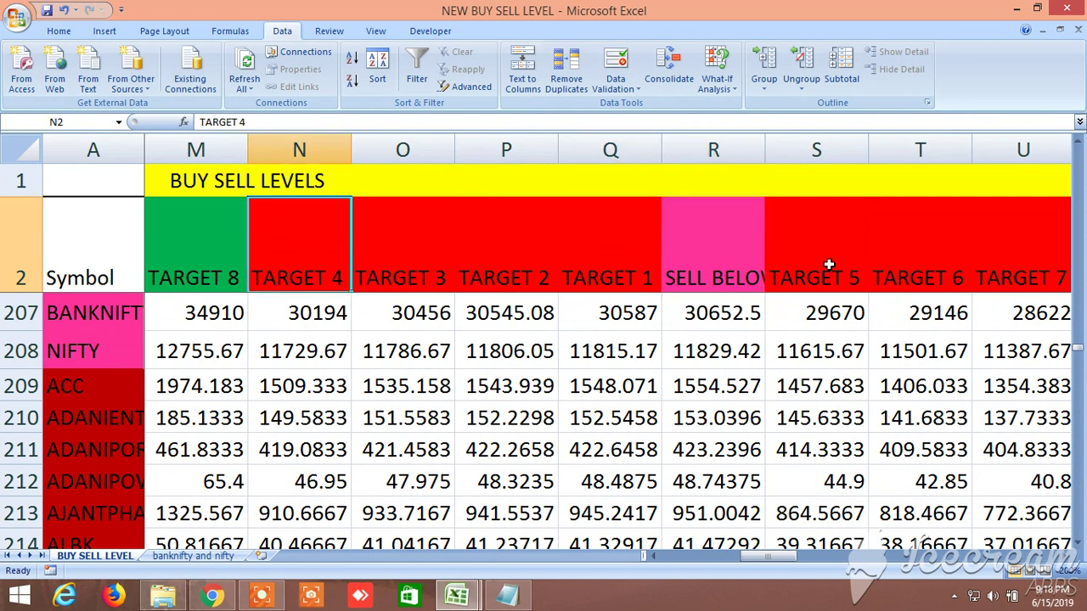
left_click(829, 269)
left_click(1065, 559)
left_click(1065, 559)
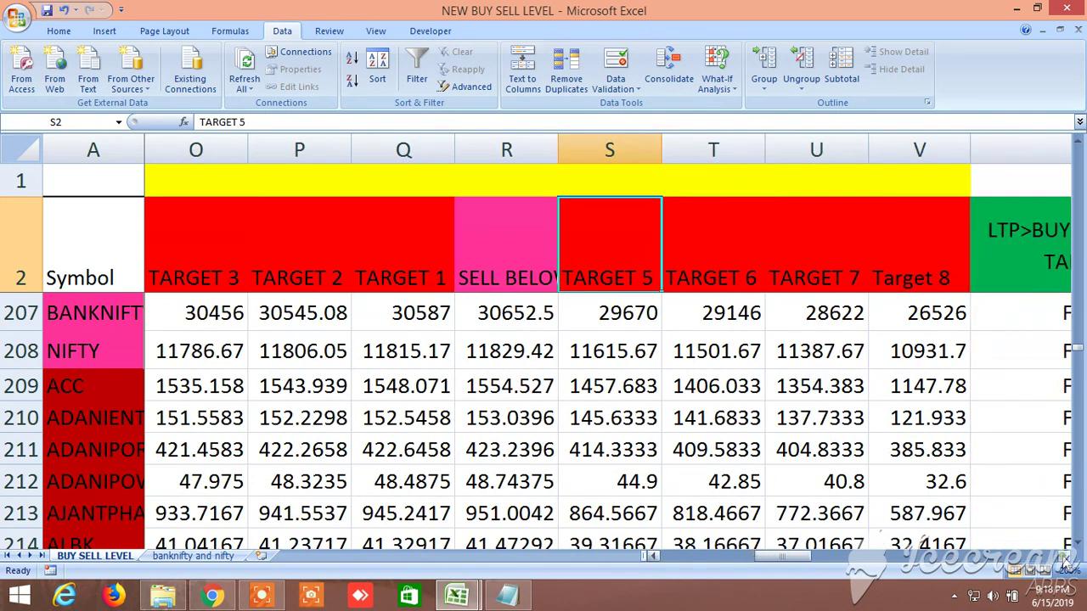
- Review the LTP condition columns and the ALTERNATIVE BUY SELL LEVELS for BANKNIFTY and NIFTY, and return to the HIGH column
left_click(1065, 559)
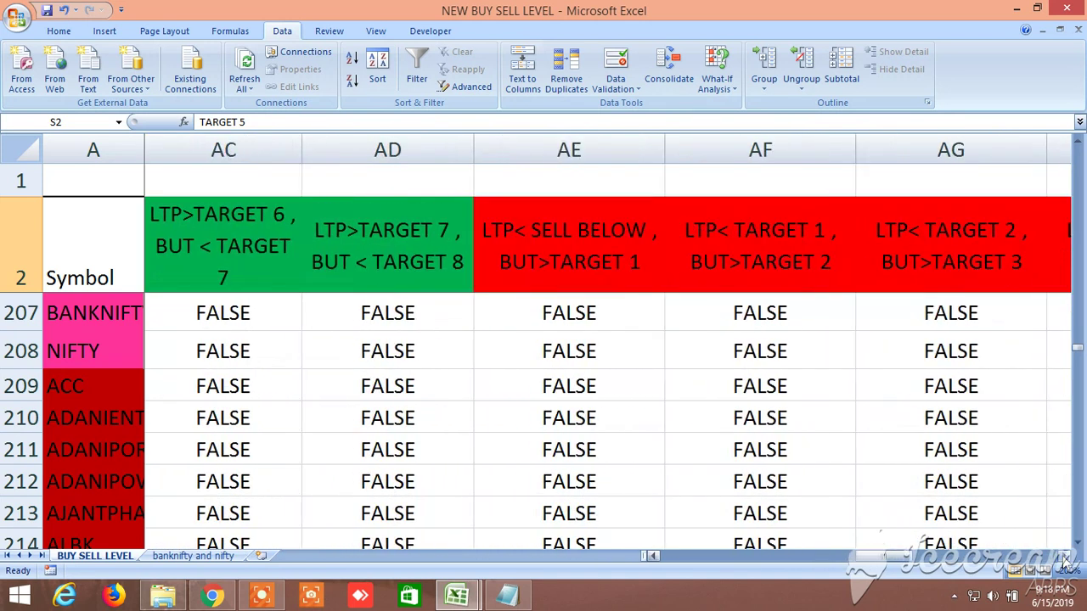
left_click(1065, 559)
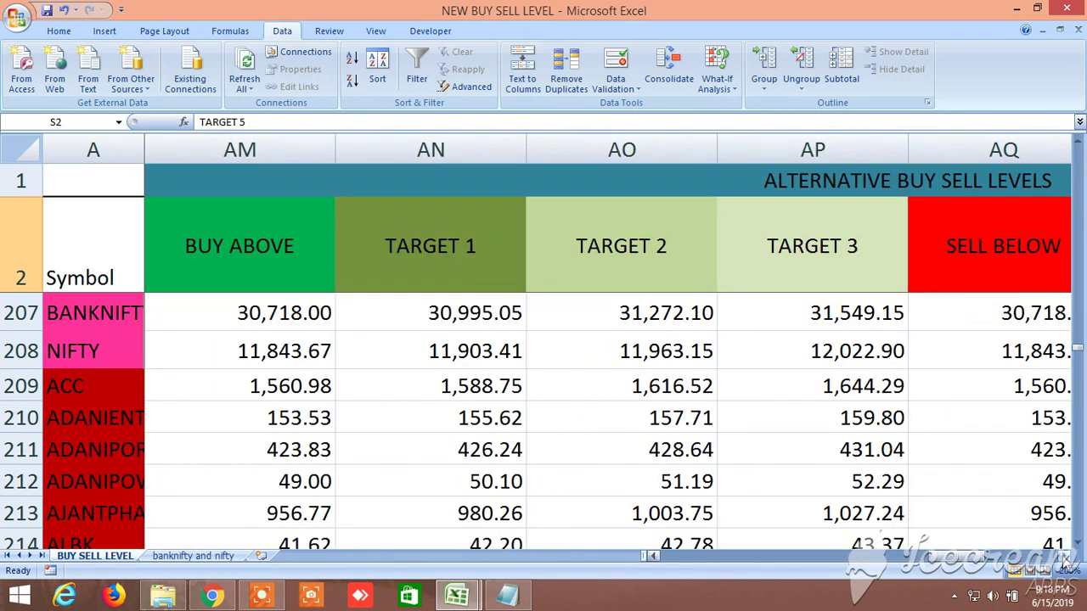
left_click(1065, 559)
left_click(1065, 559)
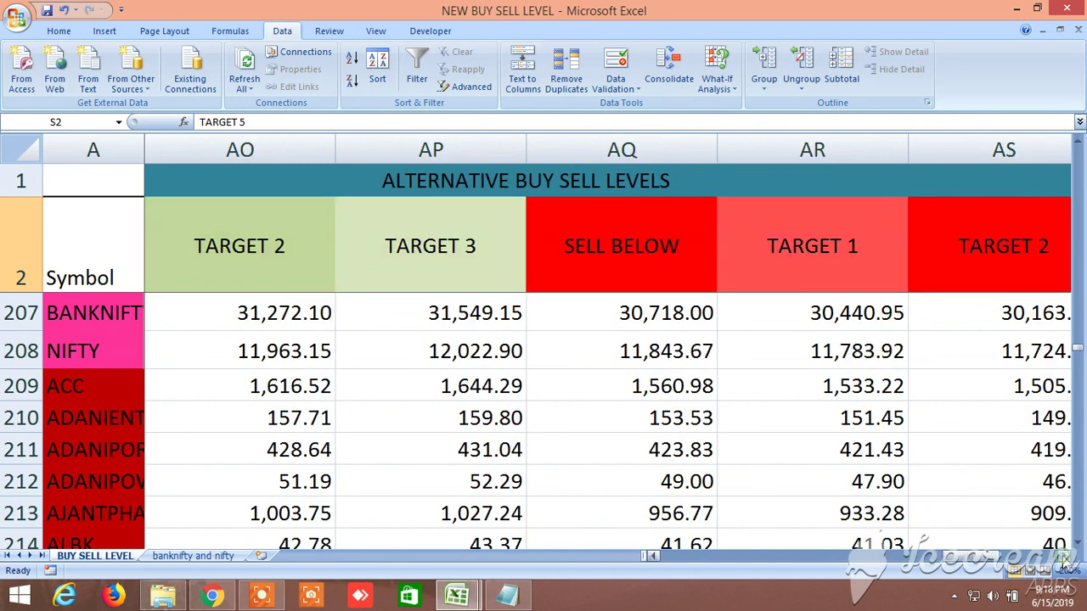
left_click(1065, 559)
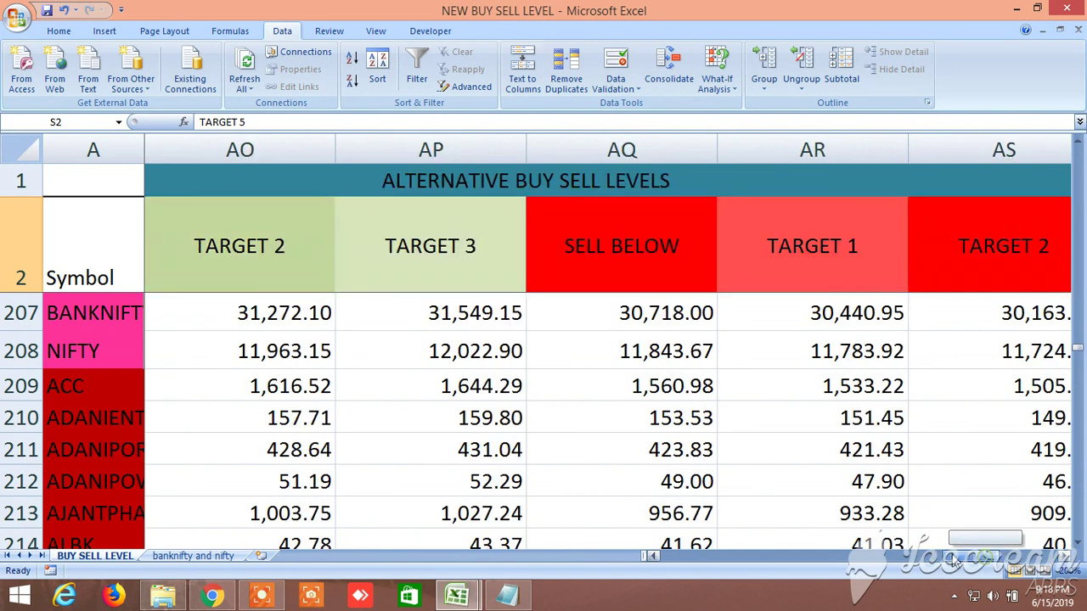
left_click_drag(989, 558, 658, 558)
- Browse the symbol rows above and below the index rows, comparing the blue stock list with the red stock list
scroll(363, 448, "up", 4)
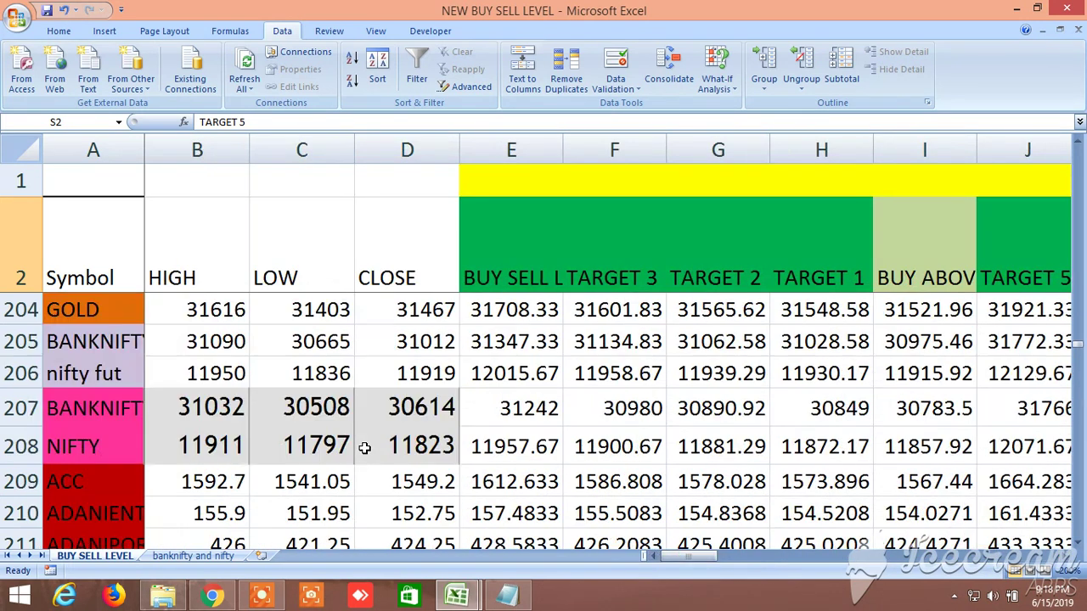
scroll(363, 448, "down", 4)
scroll(260, 439, "up", 5)
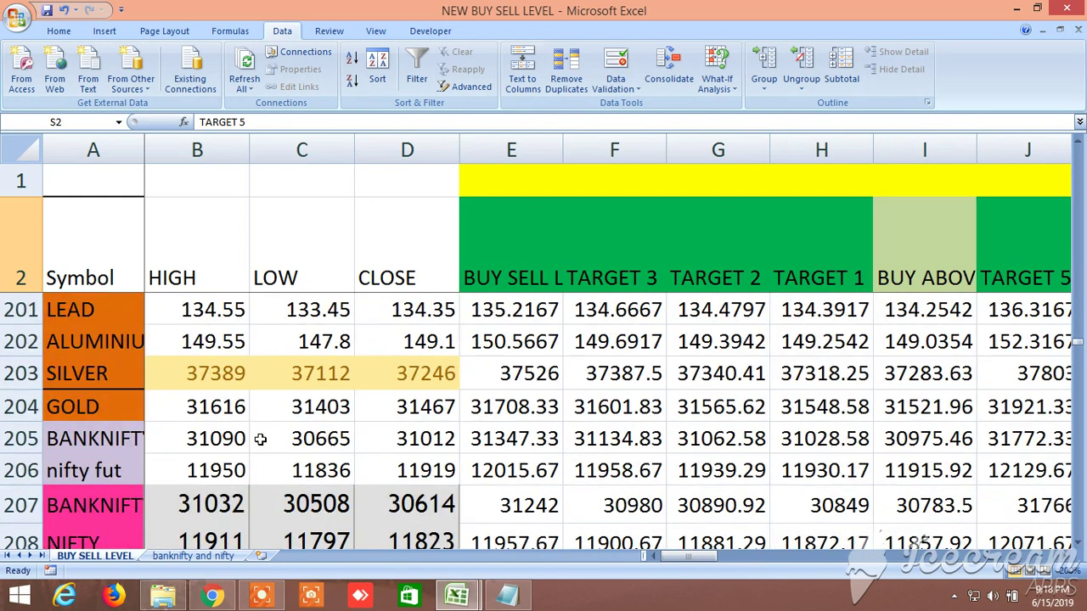
scroll(260, 439, "up", 4)
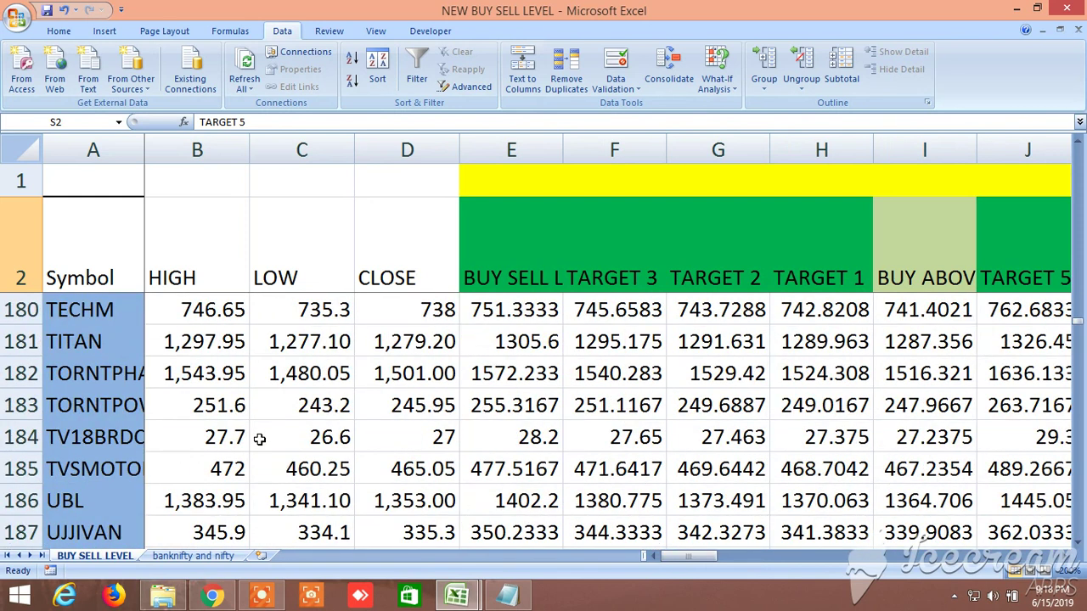
scroll(260, 439, "up", 4)
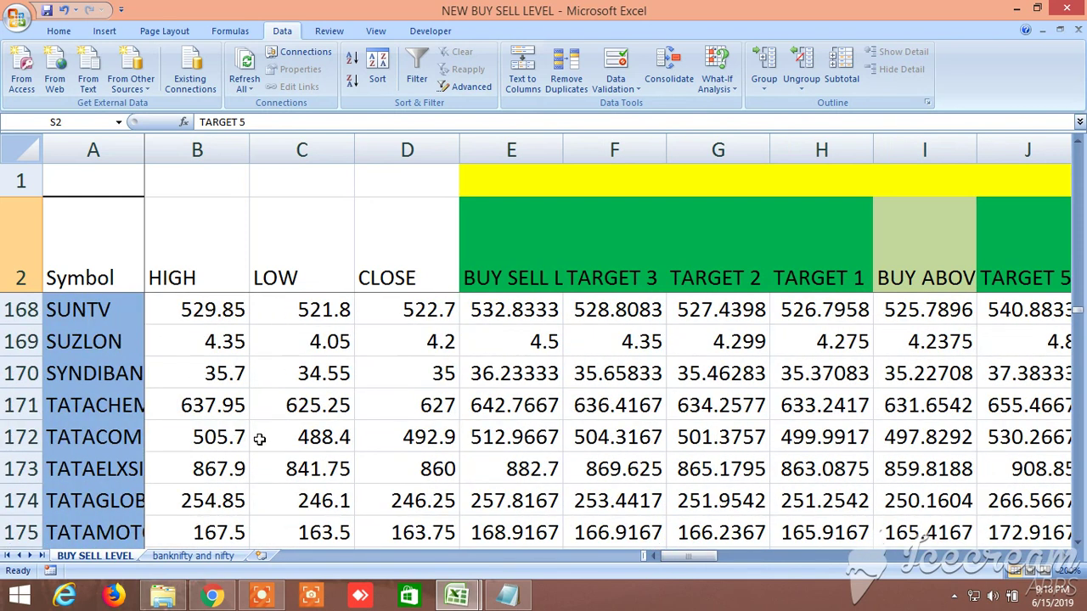
scroll(259, 439, "down", 19)
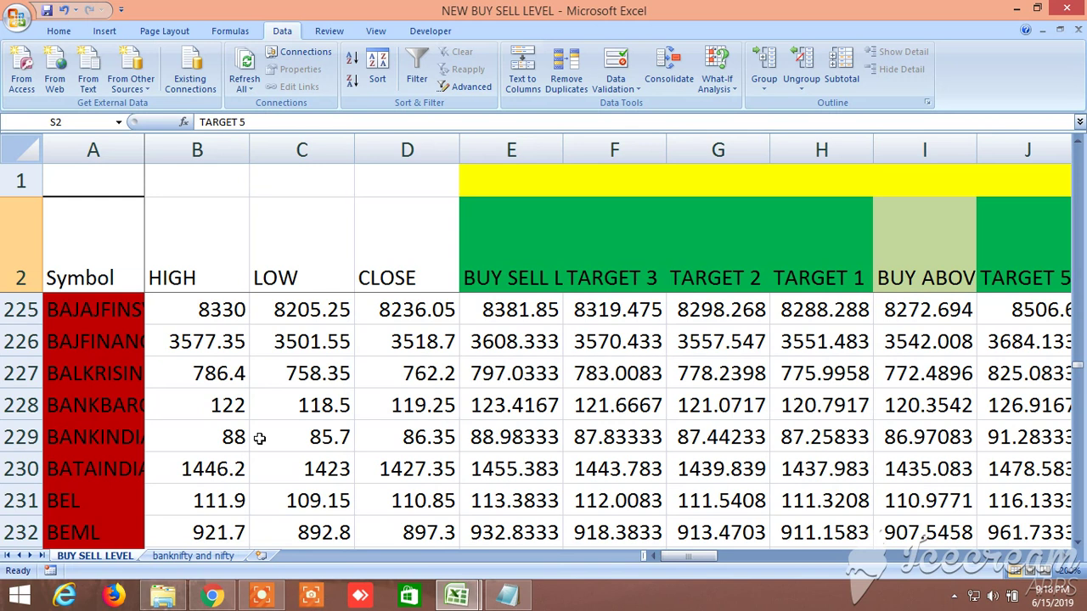
scroll(259, 438, "down", 10)
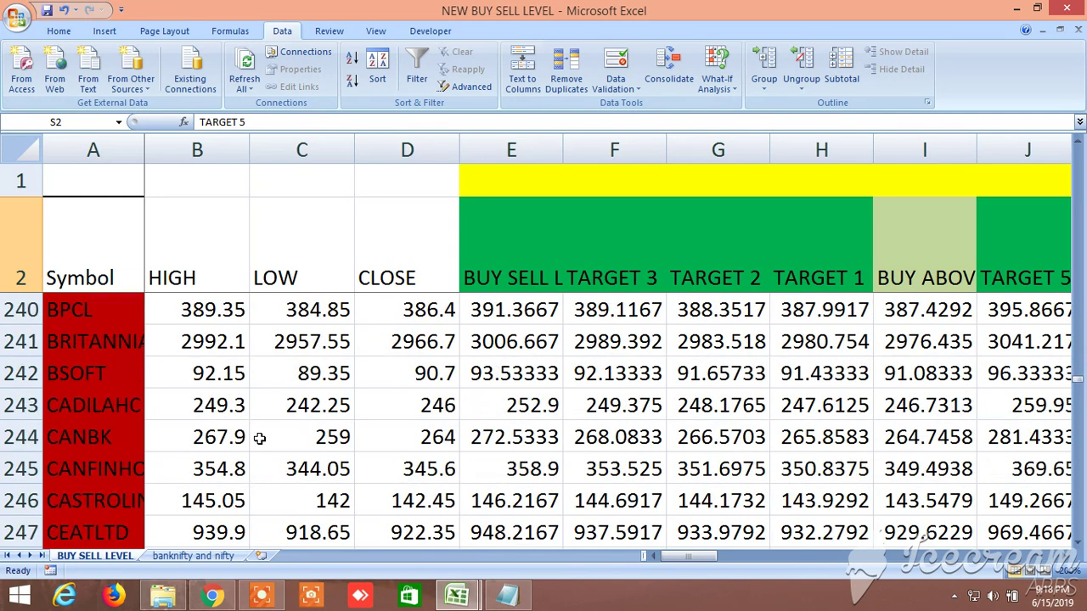
scroll(259, 438, "down", 4)
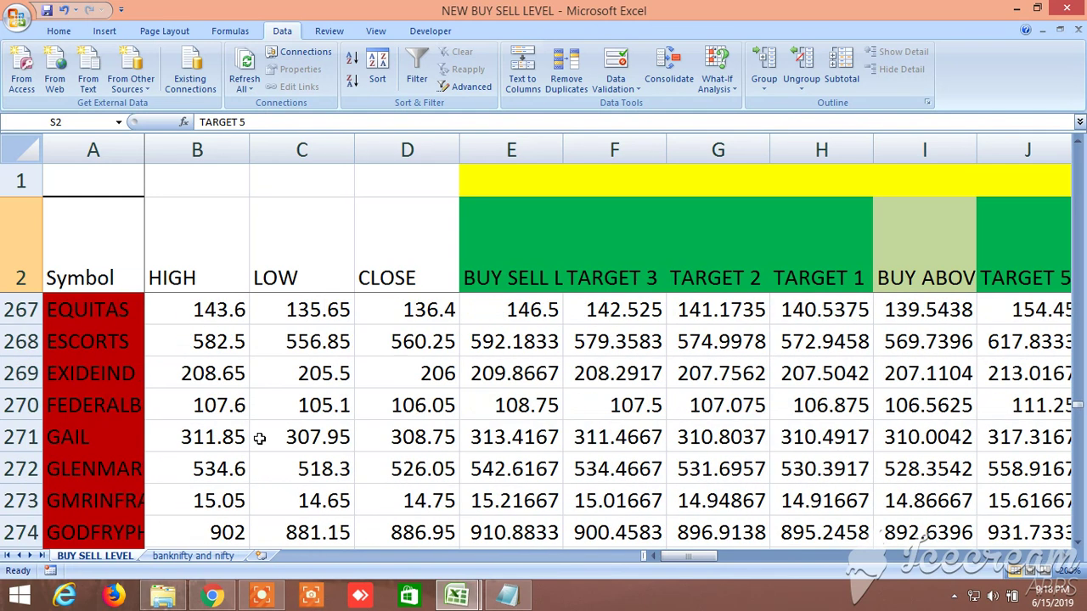
- Examine the ALTERNATIVE BUY SELL LEVELS of the red-listed stocks from GMRINFRA to HCLTECH, and return to the HIGH column
scroll(259, 438, "down", 2)
left_click_drag(684, 560, 977, 568)
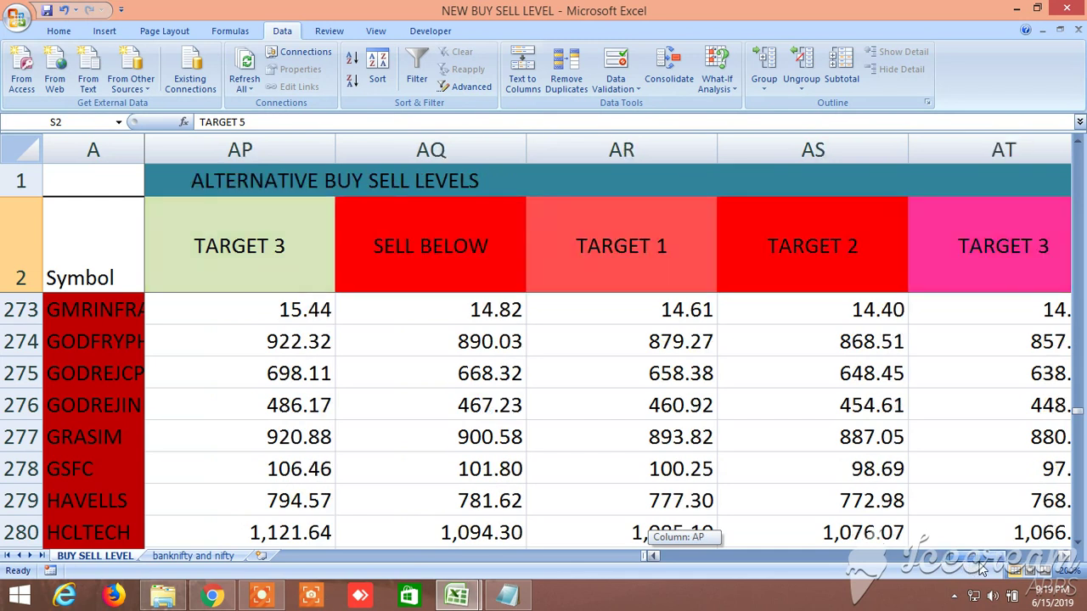
left_click_drag(980, 568, 956, 574)
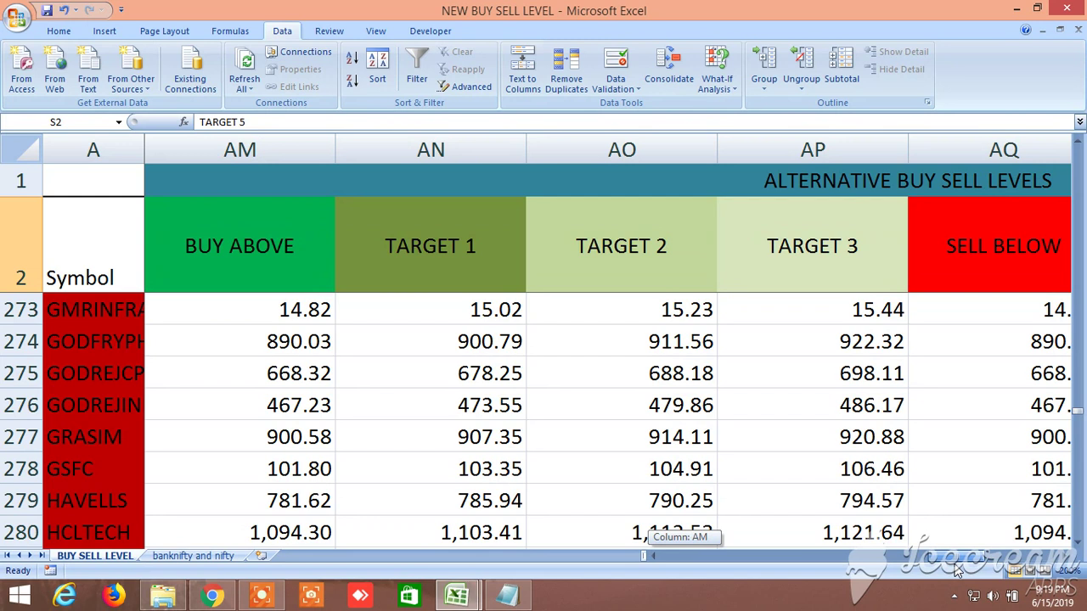
left_click_drag(956, 571, 671, 560)
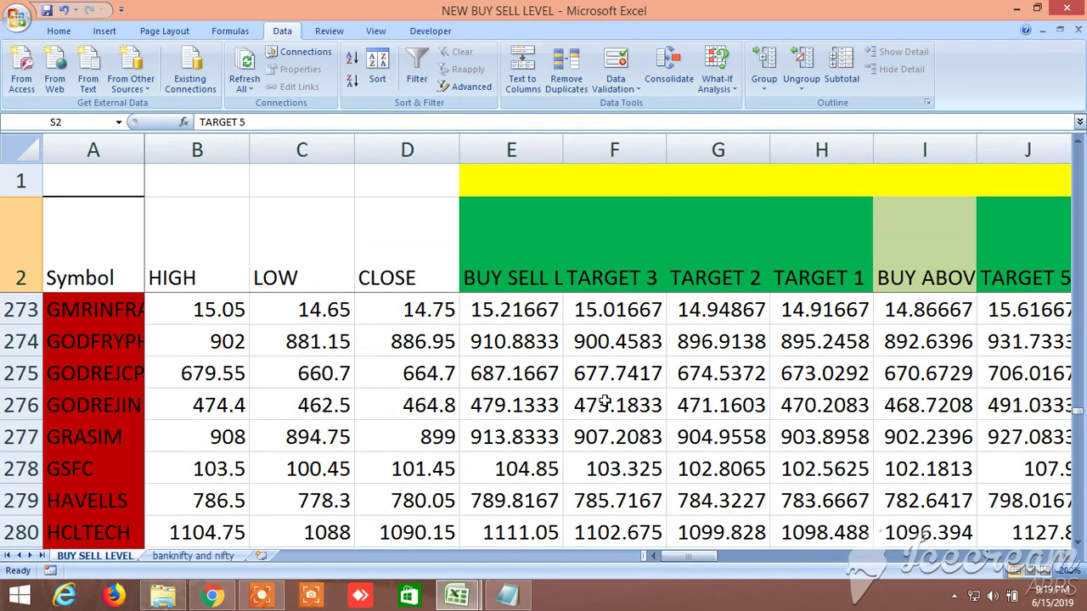
- Switch to the NEW BUY SELL LEVELS notes in Notepad and read them through to the contact line at the end
left_click(524, 602)
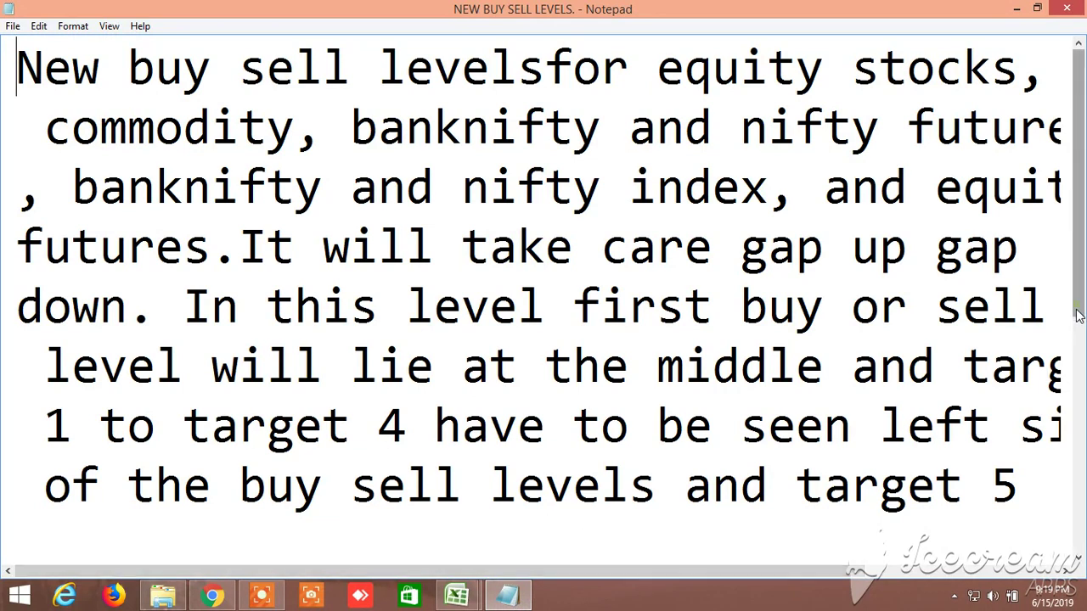
left_click_drag(1080, 314, 1080, 346)
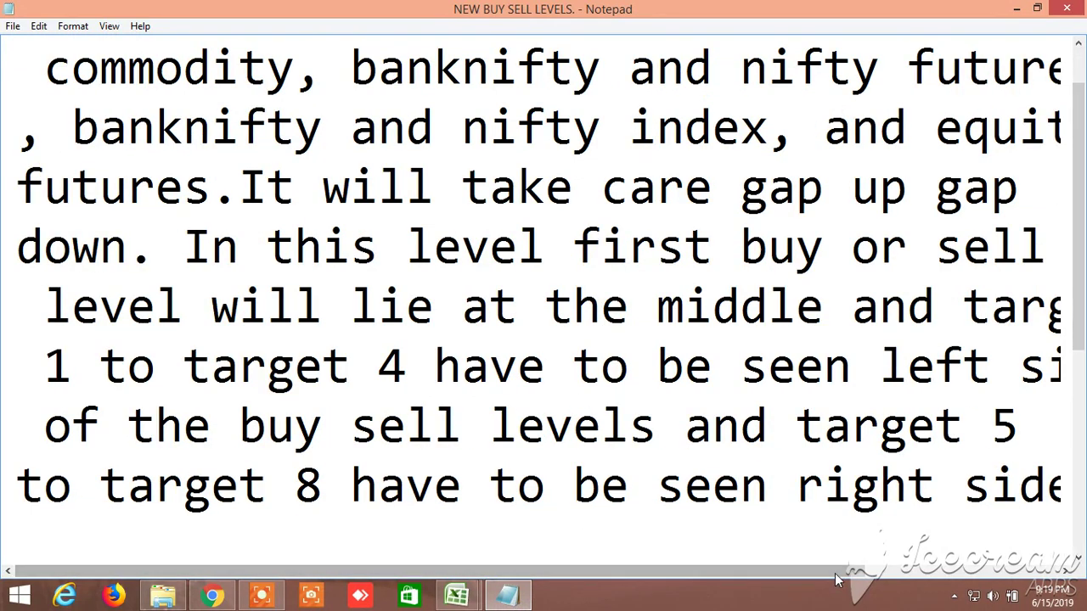
left_click(911, 571)
left_click_drag(907, 574, 835, 574)
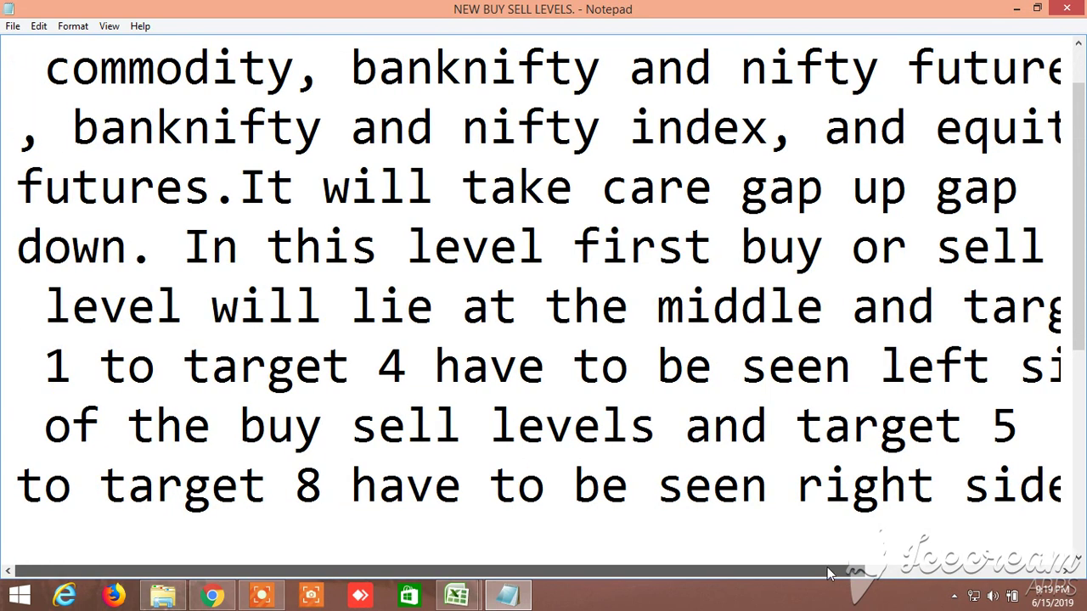
left_click_drag(1075, 331, 1076, 391)
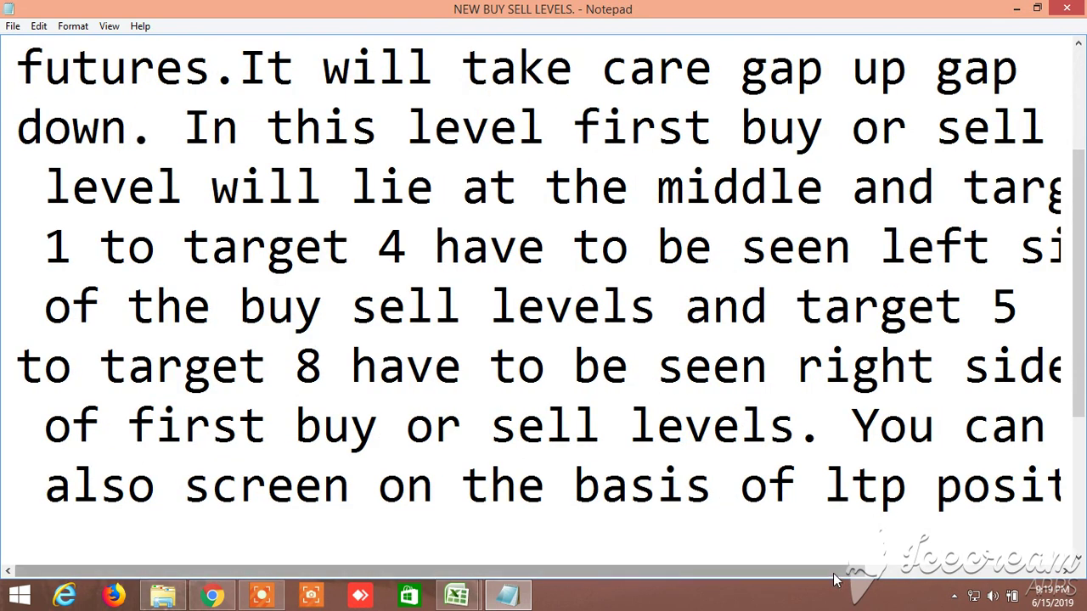
left_click_drag(839, 576, 1053, 510)
left_click_drag(1075, 404, 1077, 461)
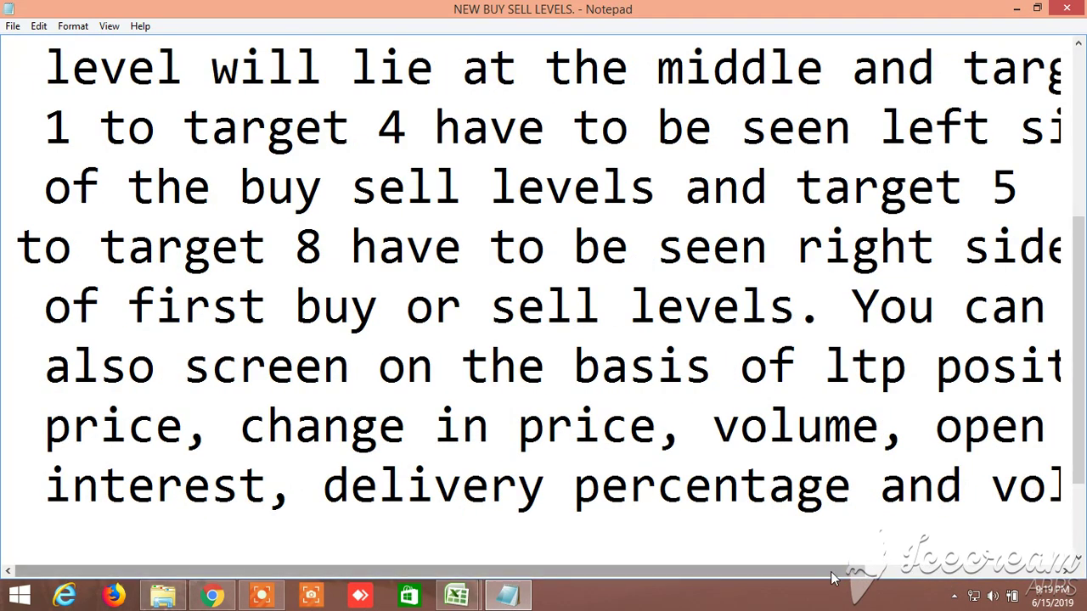
left_click_drag(836, 579, 1083, 414)
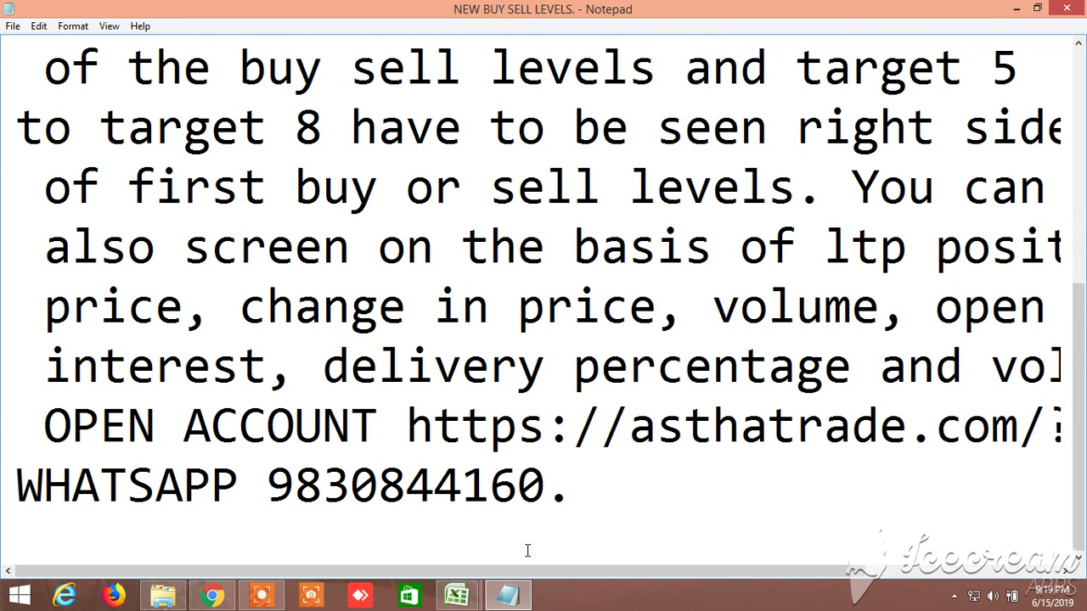
- Switch to Zerodha Kite in Chrome, find IBULHSGFIN with the search "ibul", add it to watchlist 4 and open its chart
left_click(212, 596)
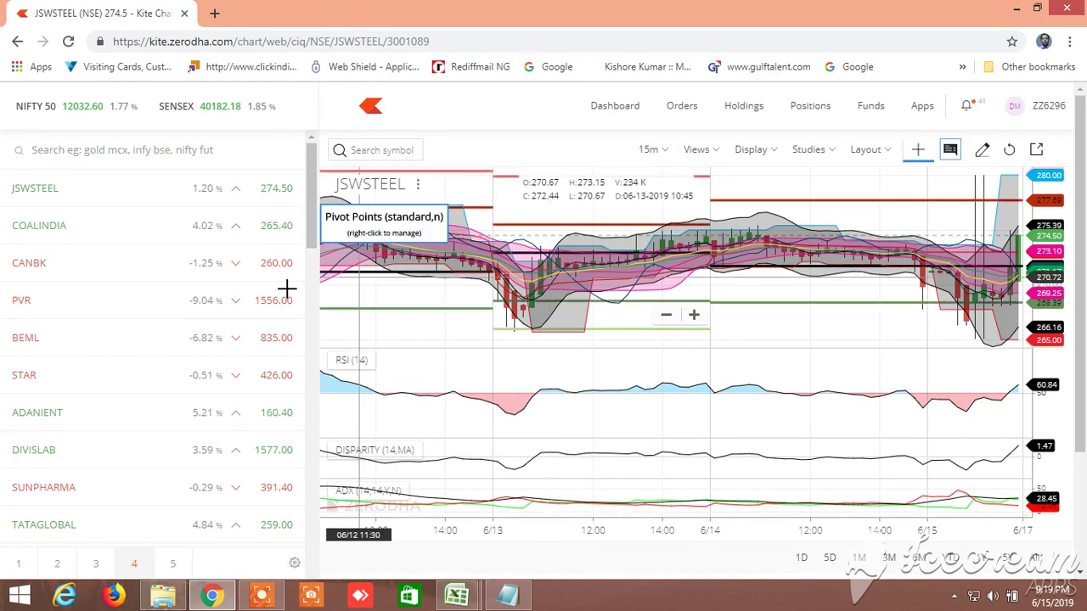
left_click_drag(308, 229, 317, 173)
left_click(303, 509)
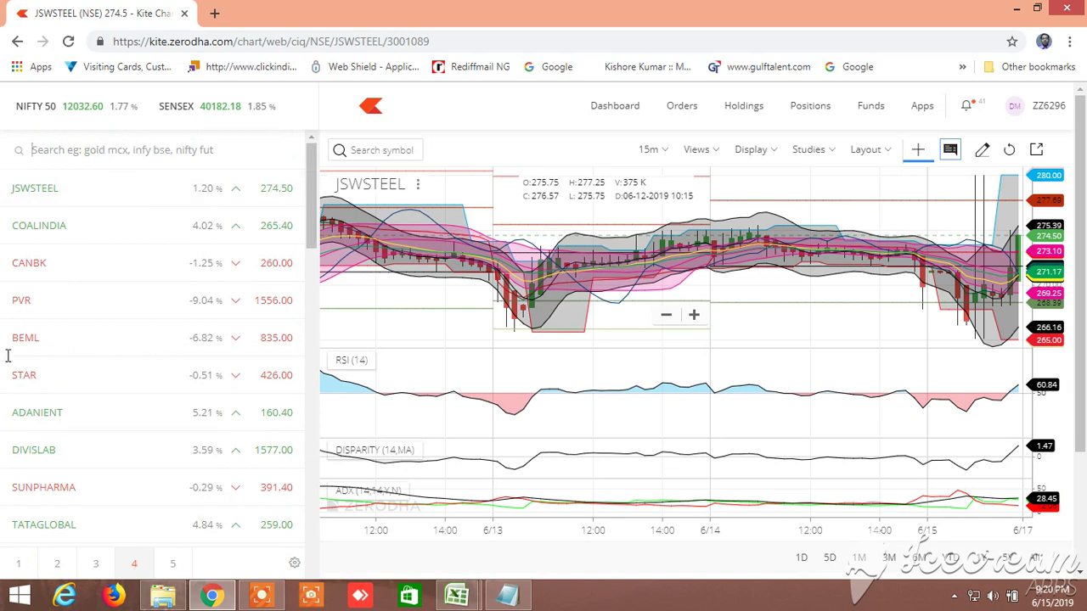
type("i")
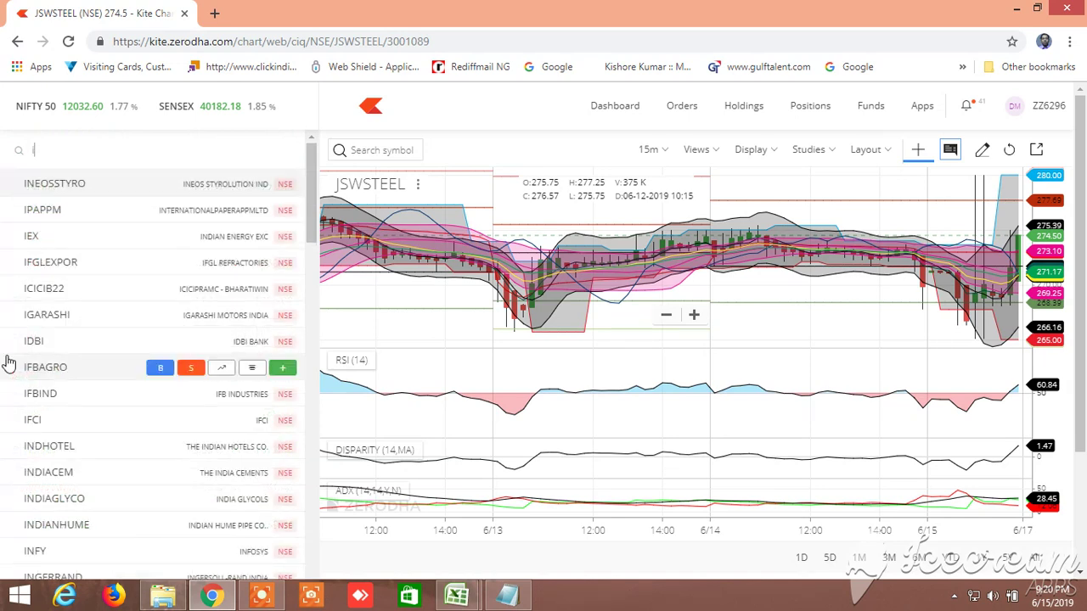
type("bul")
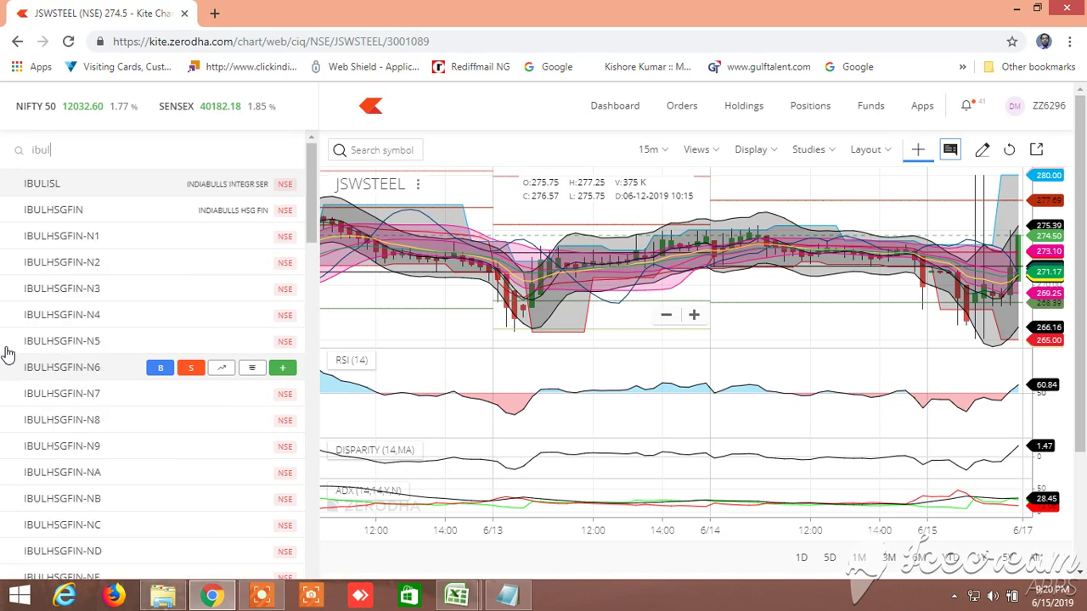
left_click(56, 210)
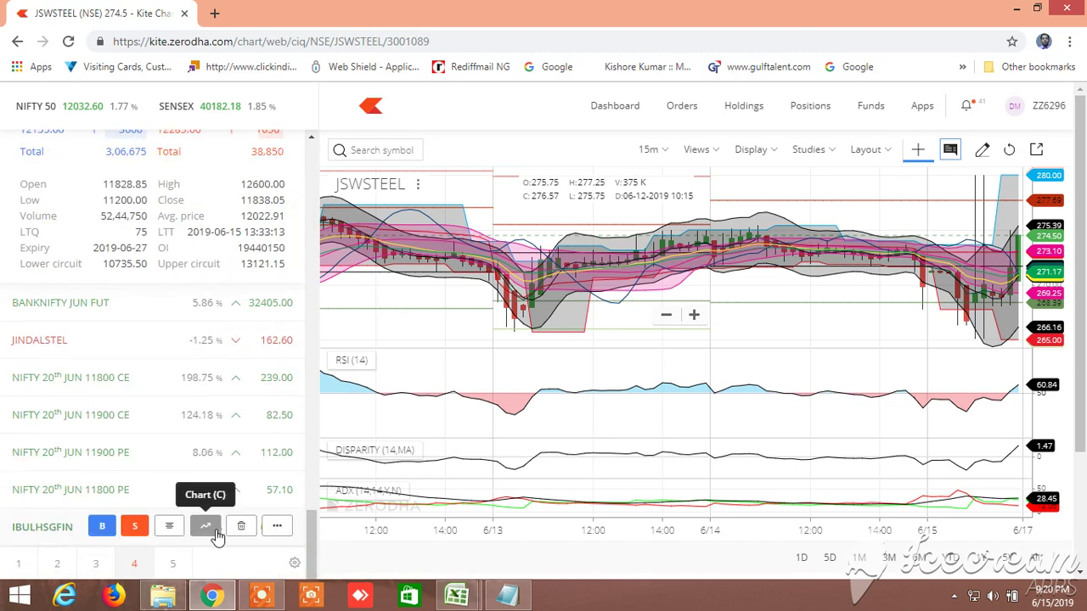
left_click(213, 530)
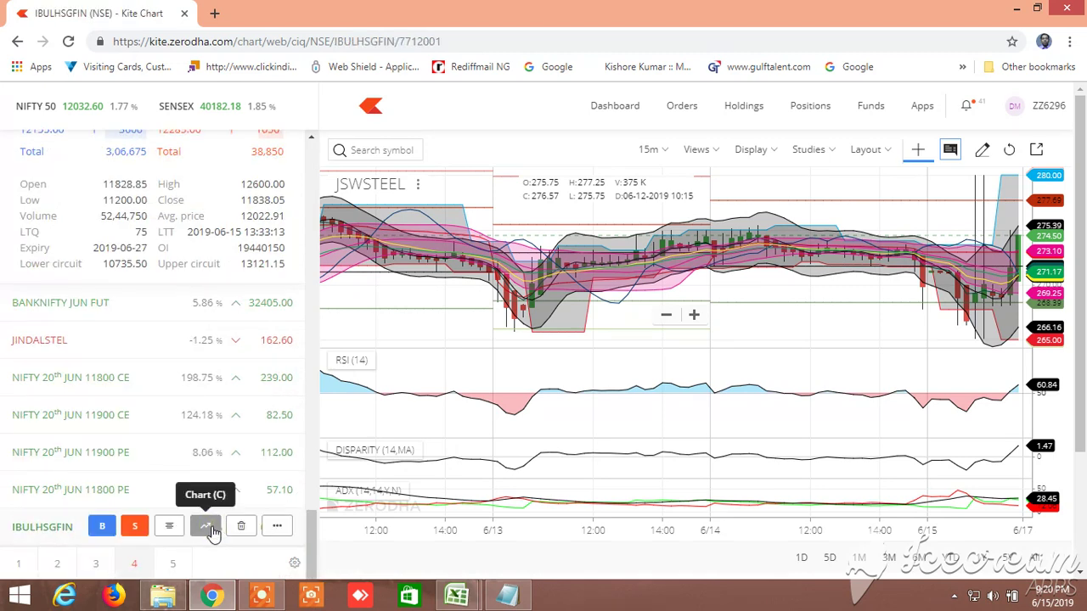